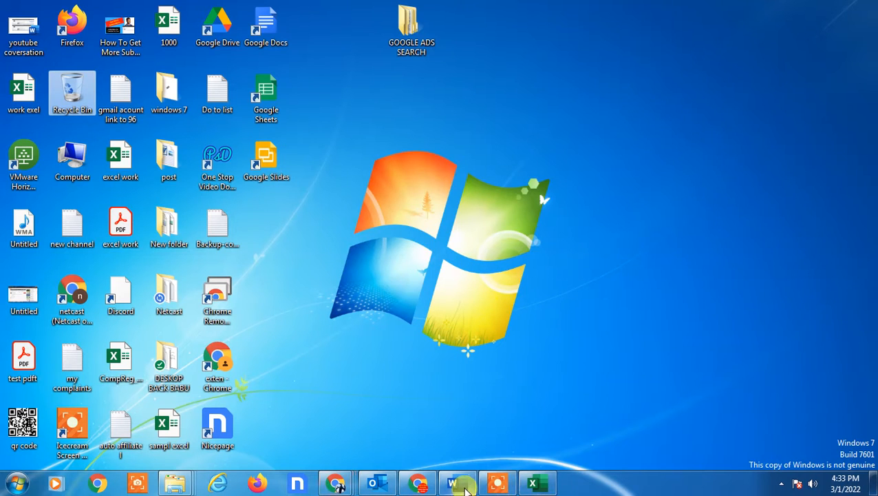
Switch to Outlook and start a rule that always moves messages from the sender of the newest inbox email
click(382, 484)
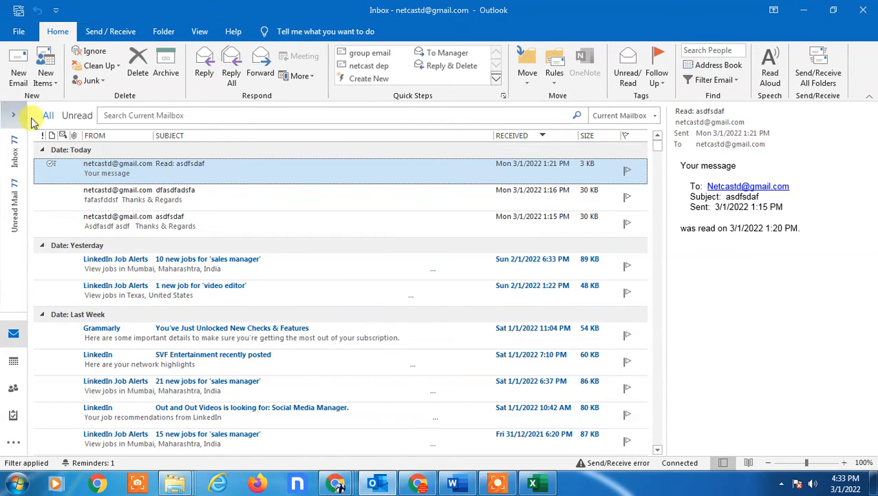
click(351, 178)
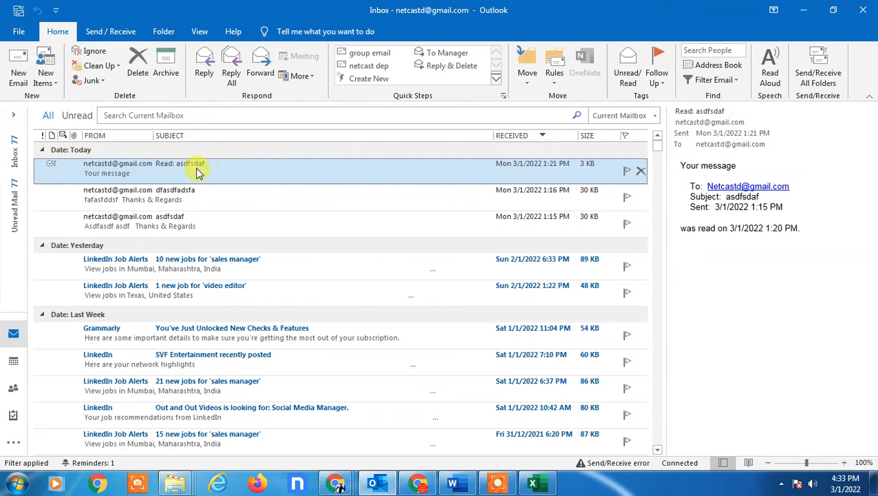
right_click(251, 172)
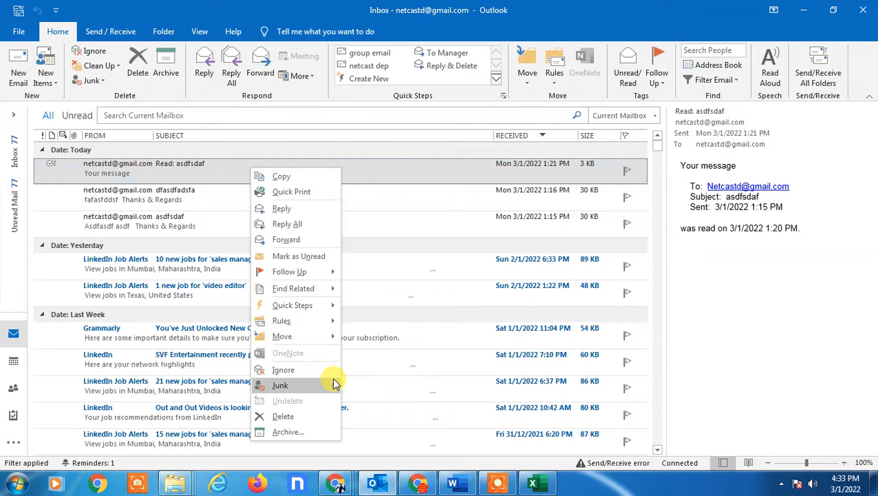
mouse_move(336, 321)
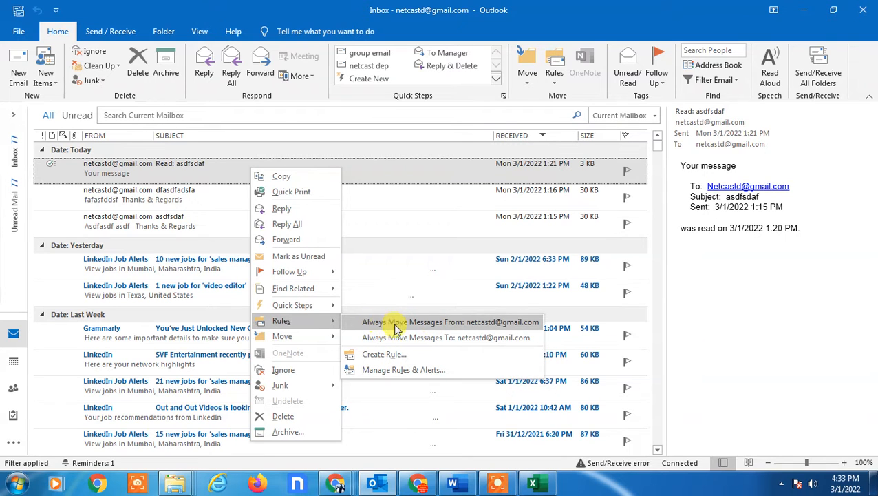
click(435, 322)
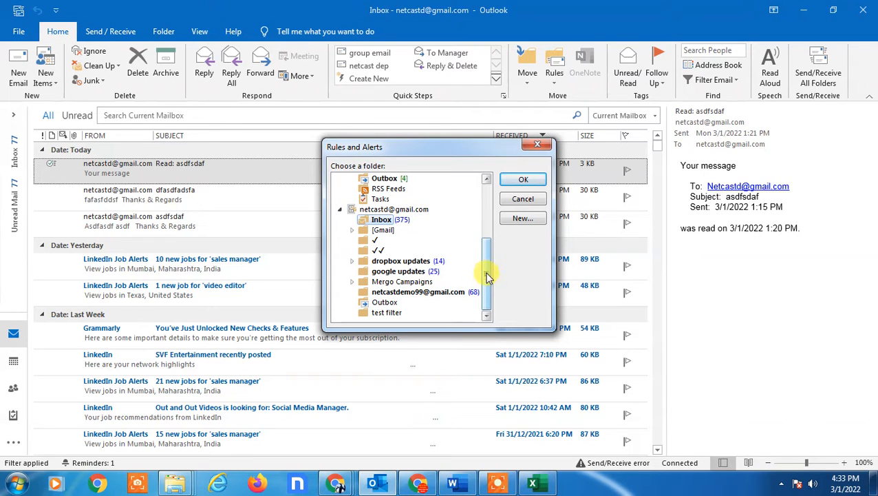
Create a folder named "netcast email" inside the demo account's mail folder and set it as the rule's destination
click(372, 291)
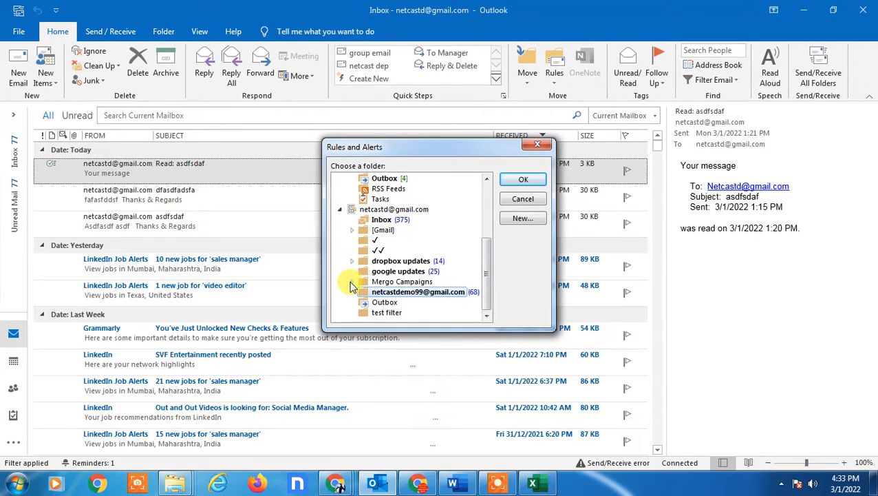
click(353, 282)
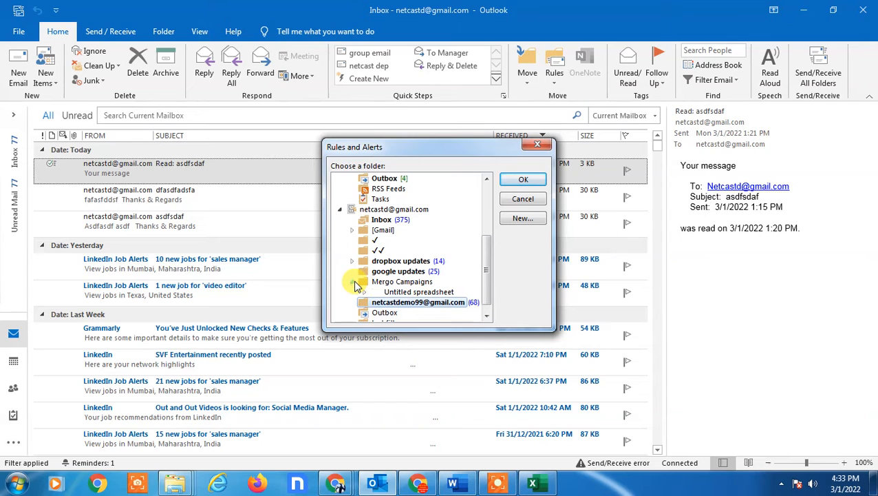
click(353, 282)
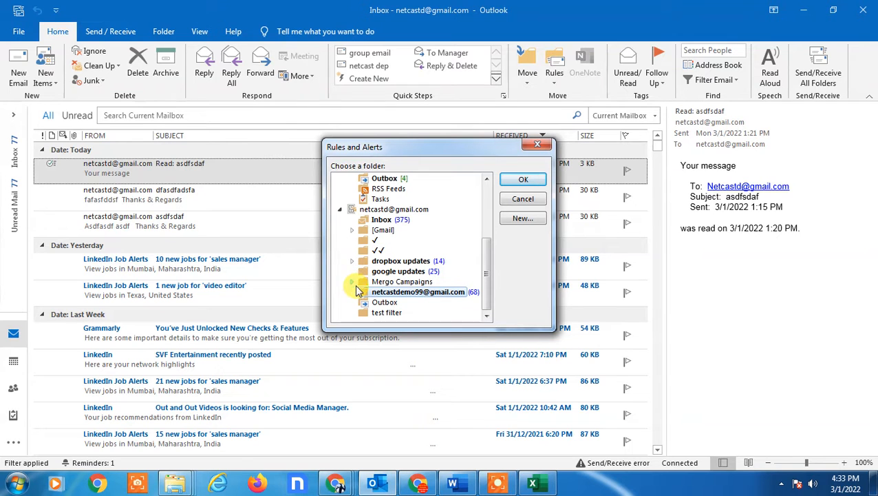
click(521, 221)
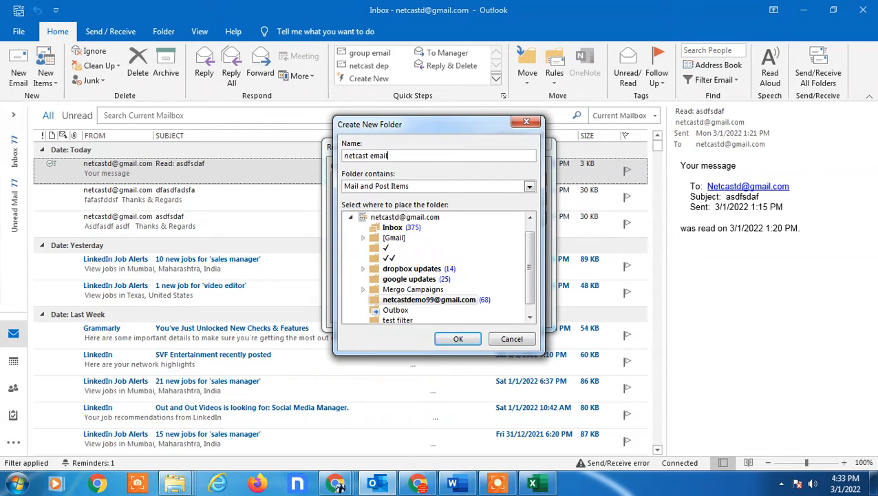
text(netcast email)
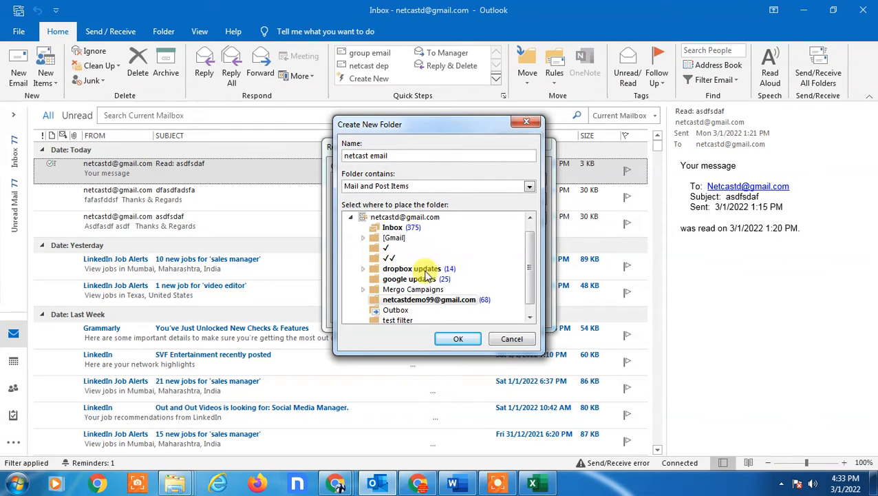
click(455, 339)
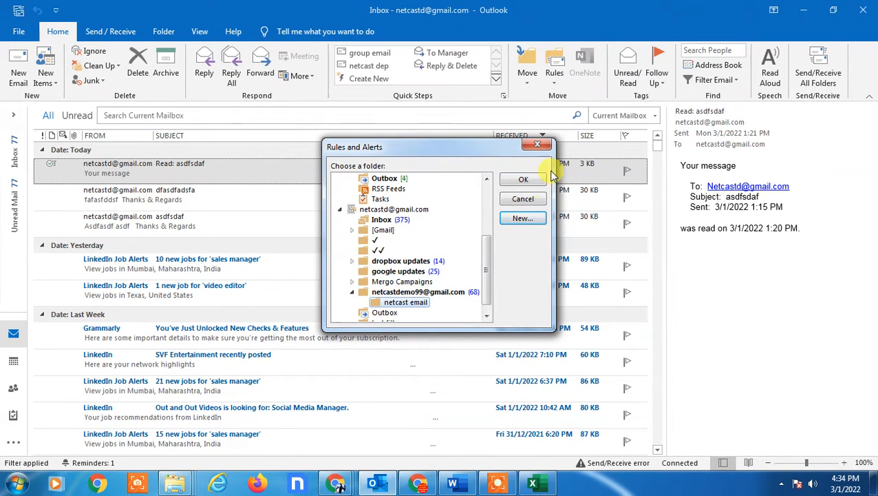
click(521, 180)
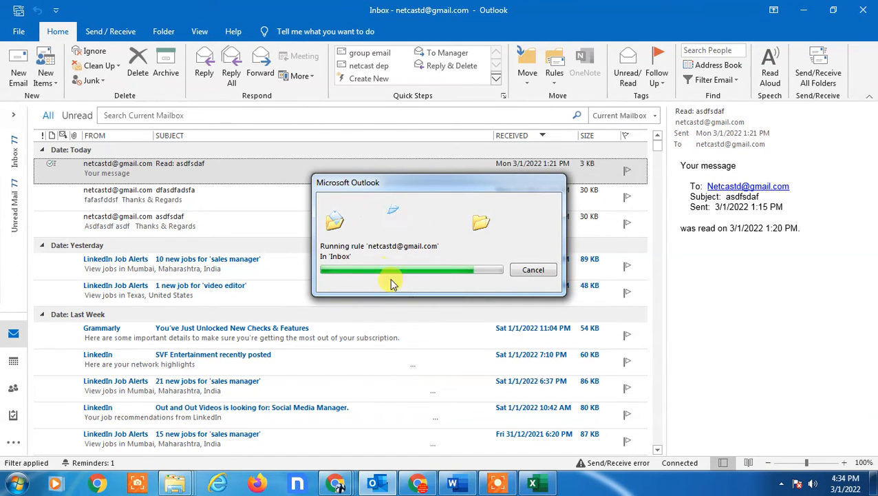
Open the "netcast email" folder and review the messages the rule moved there
click(14, 119)
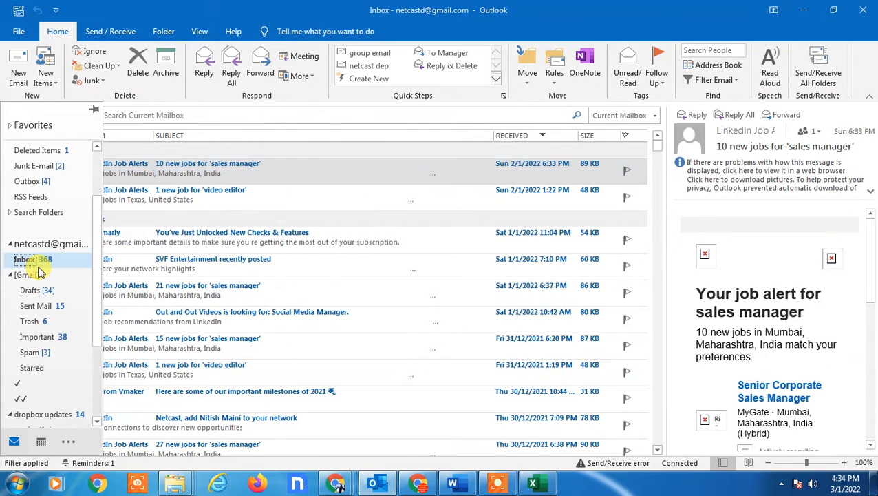
scroll(48, 276, down, 5)
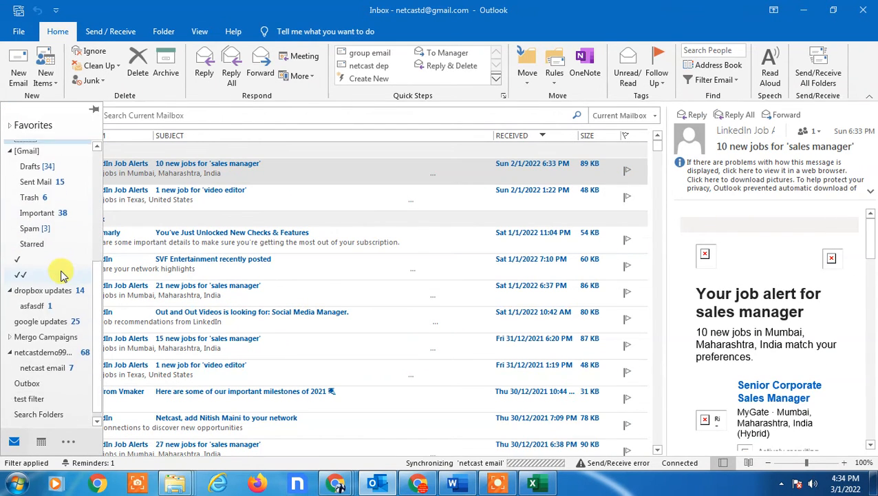
click(38, 362)
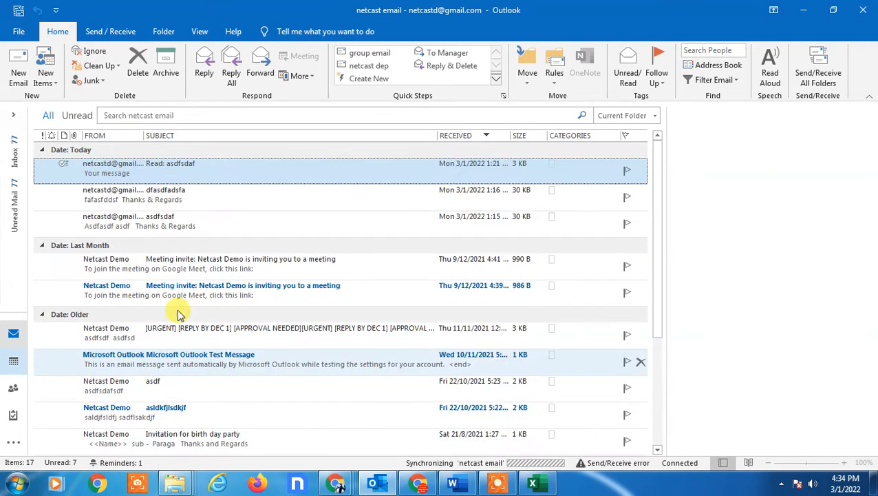
scroll(178, 314, down, 3)
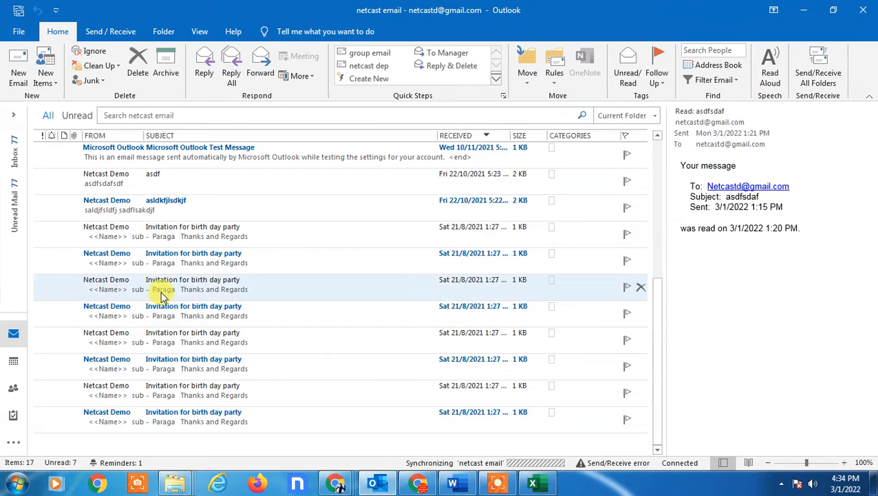
scroll(161, 293, up, 5)
click(13, 115)
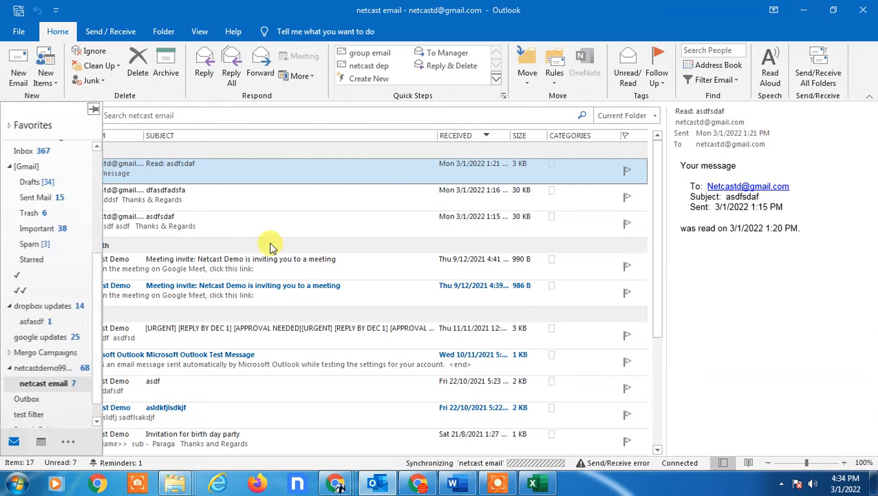
click(758, 284)
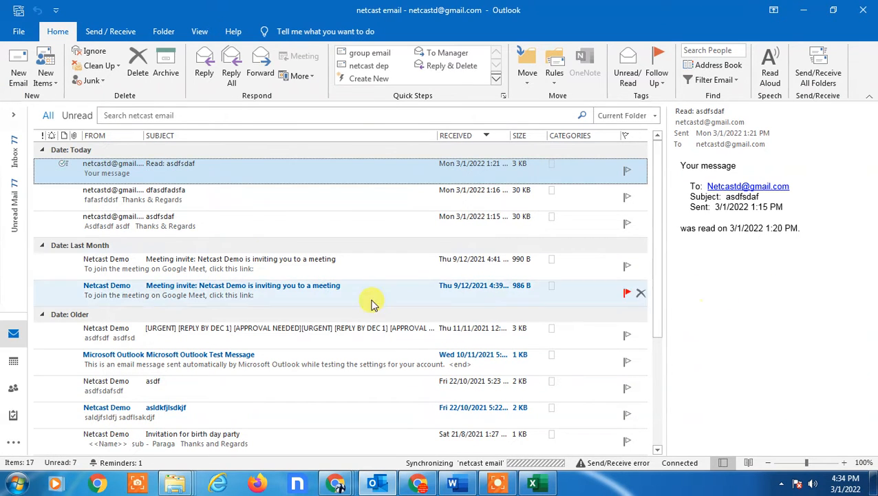
Delete the sender's move rule in Rules and Alerts and apply the change
right_click(185, 170)
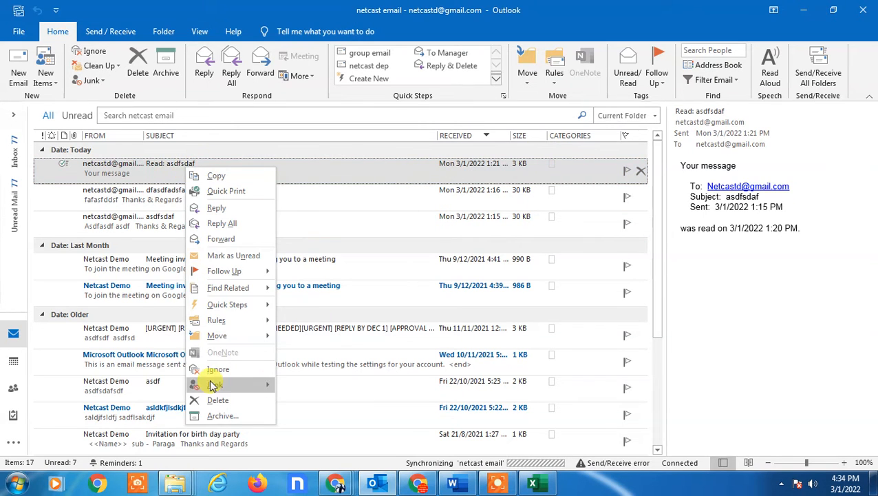
mouse_move(227, 320)
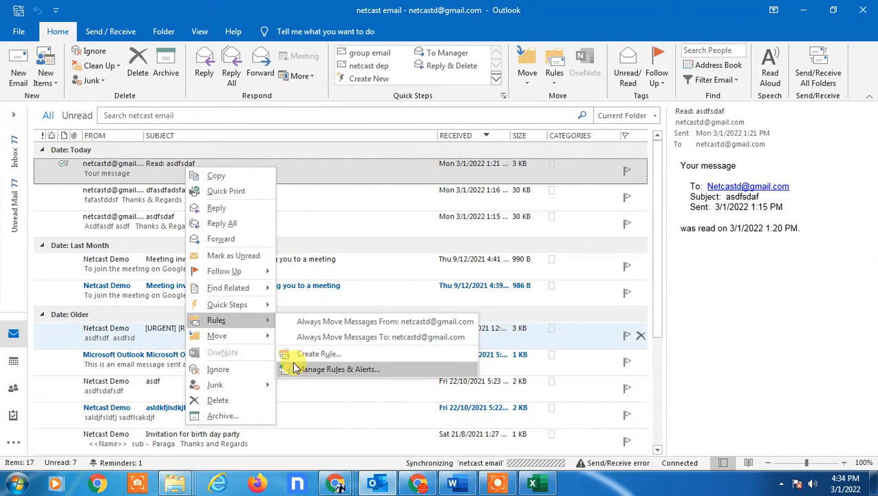
click(334, 375)
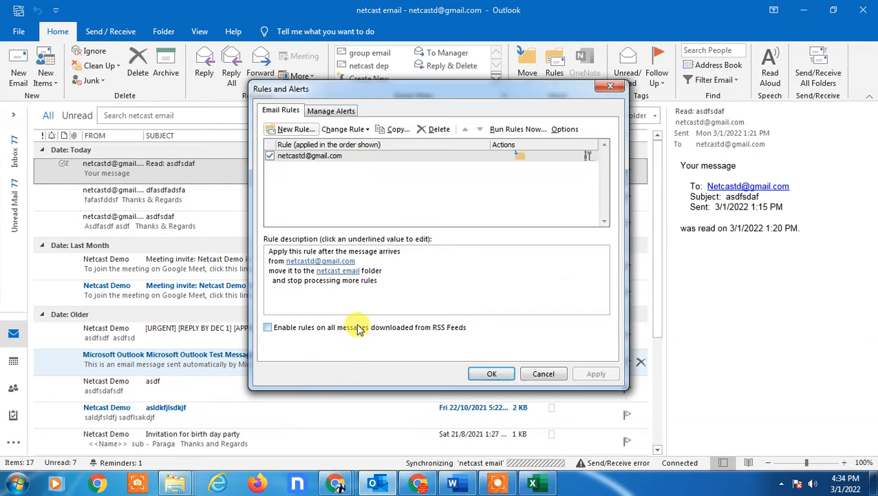
click(356, 158)
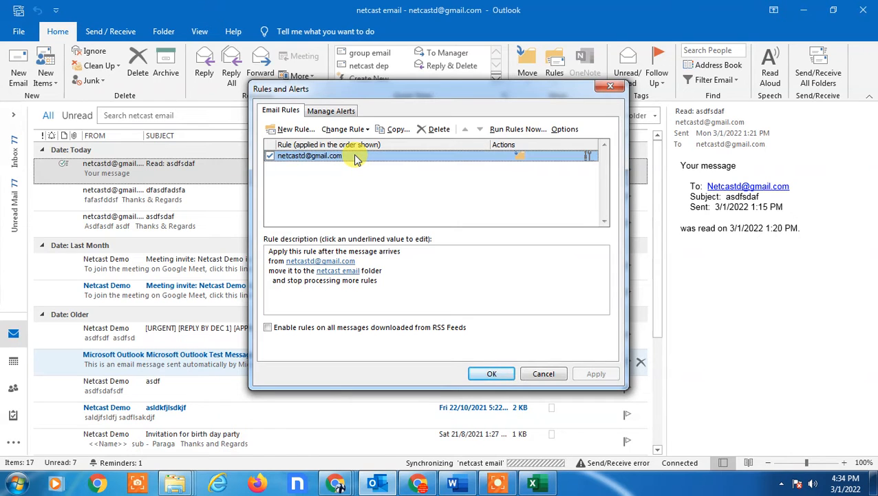
click(438, 128)
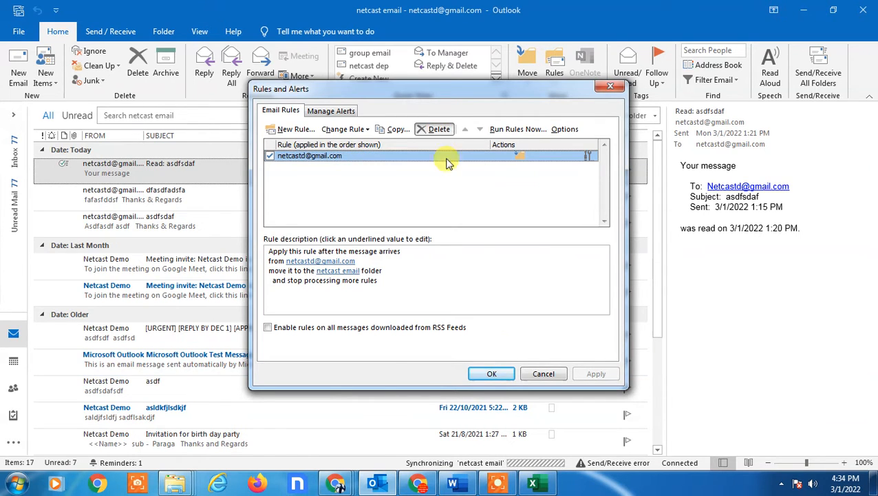
click(418, 278)
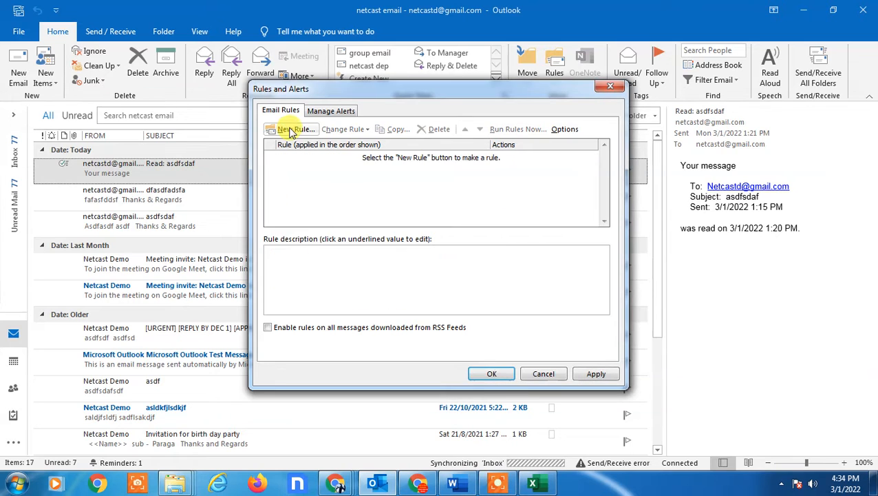
click(597, 373)
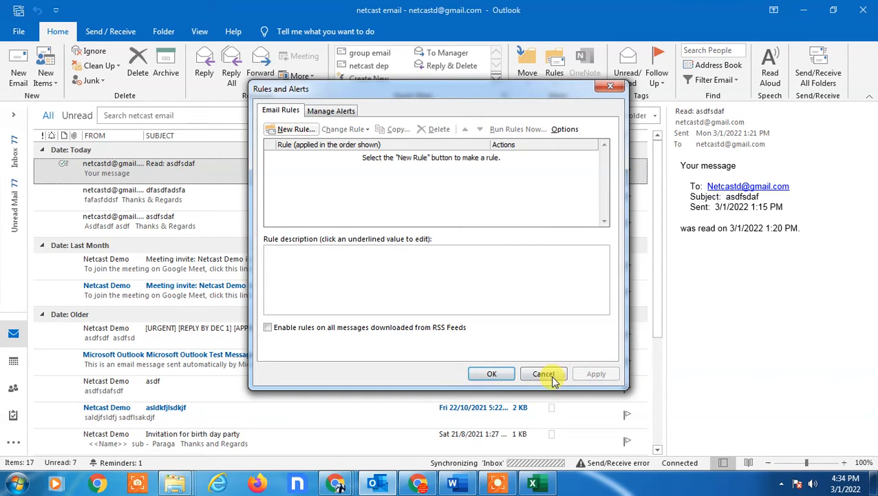
click(491, 375)
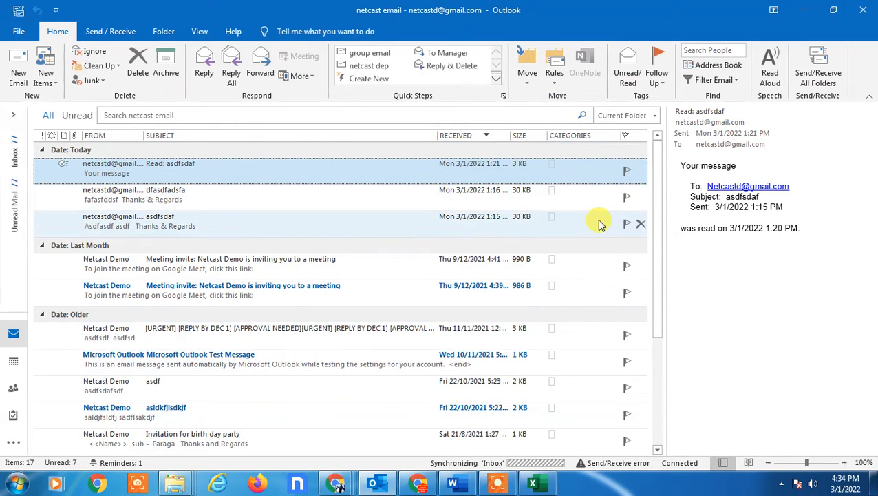
click(812, 299)
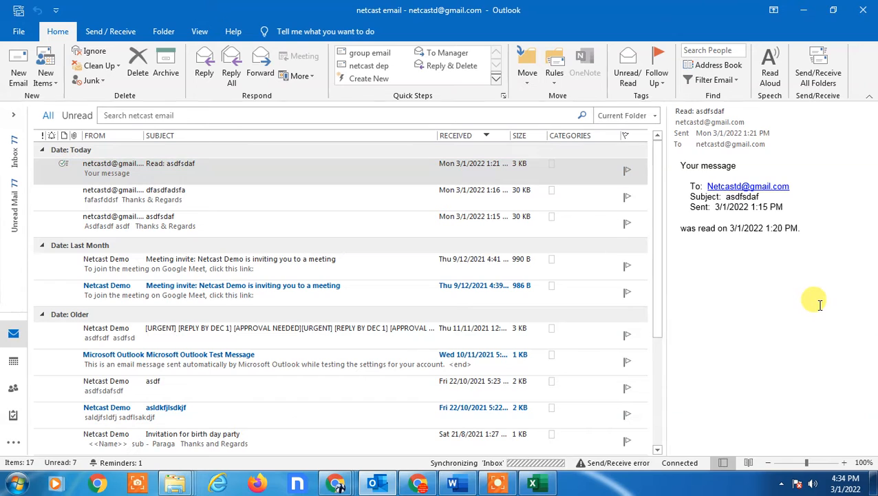
click(17, 32)
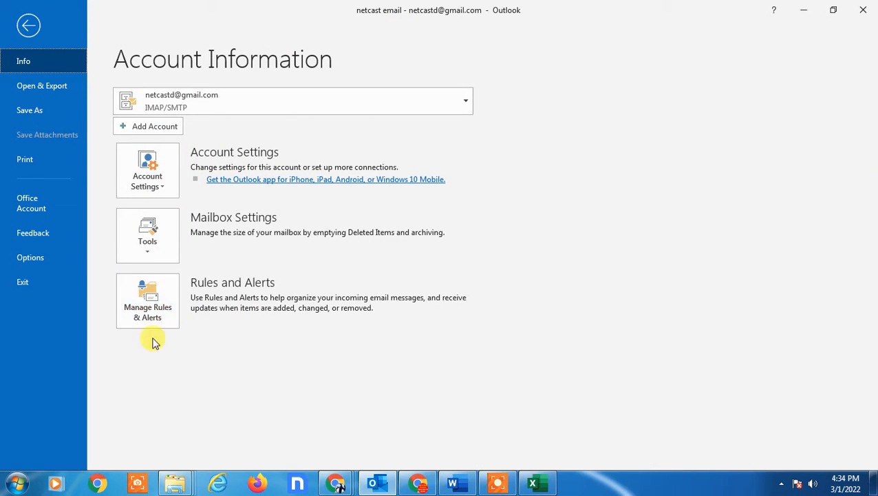
click(141, 313)
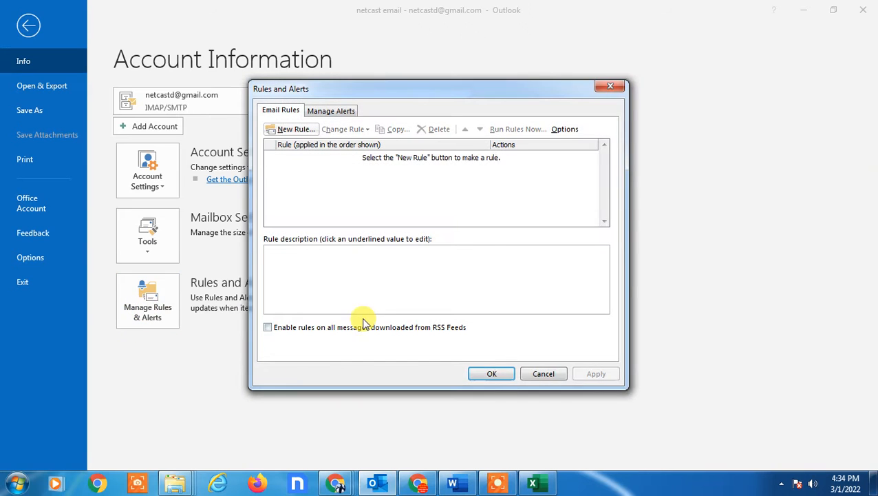
click(299, 134)
drag(406, 76, 558, 49)
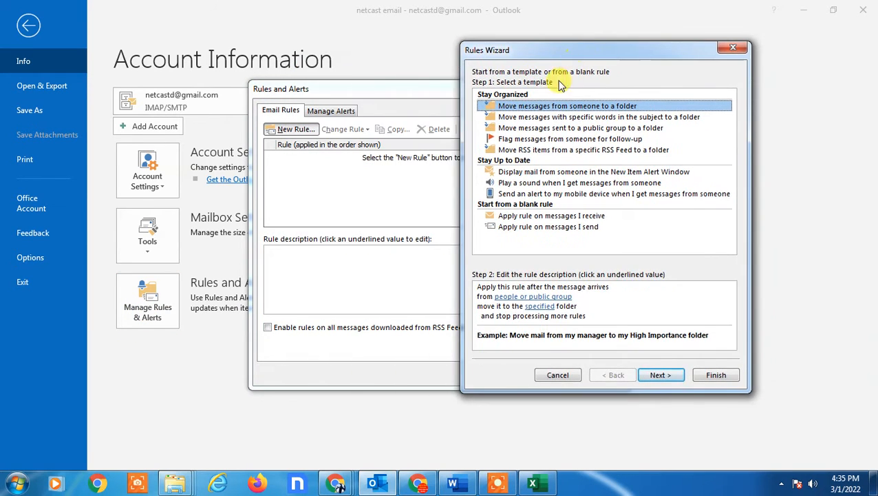
click(747, 49)
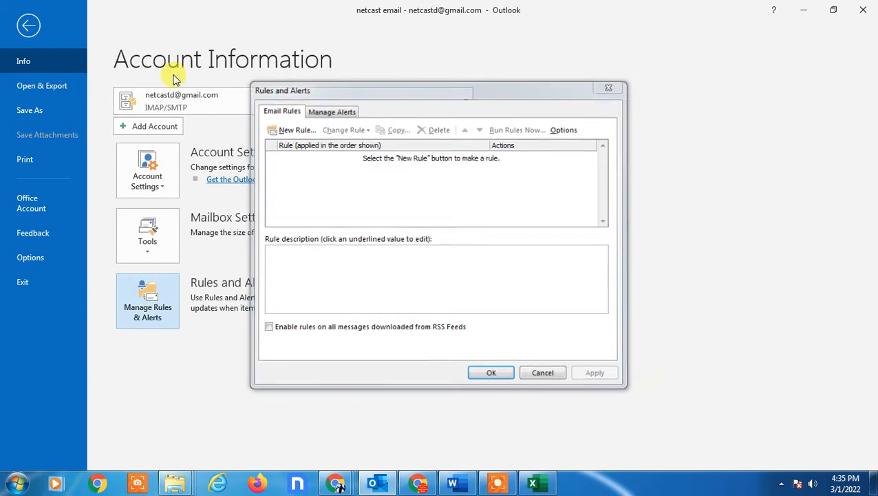
key(Escape)
click(42, 32)
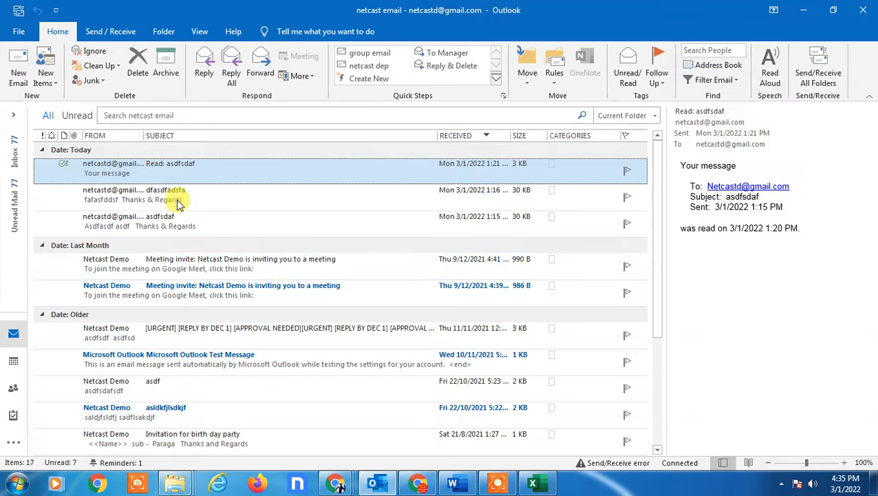
Start a new rule in Rules and Alerts, preview other templates, and choose "Move messages from someone to a folder"
right_click(223, 330)
mouse_move(277, 229)
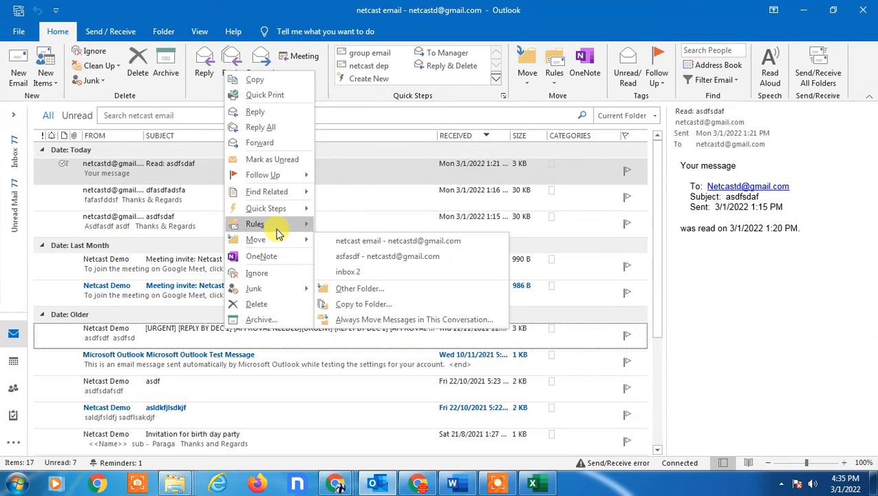
click(375, 273)
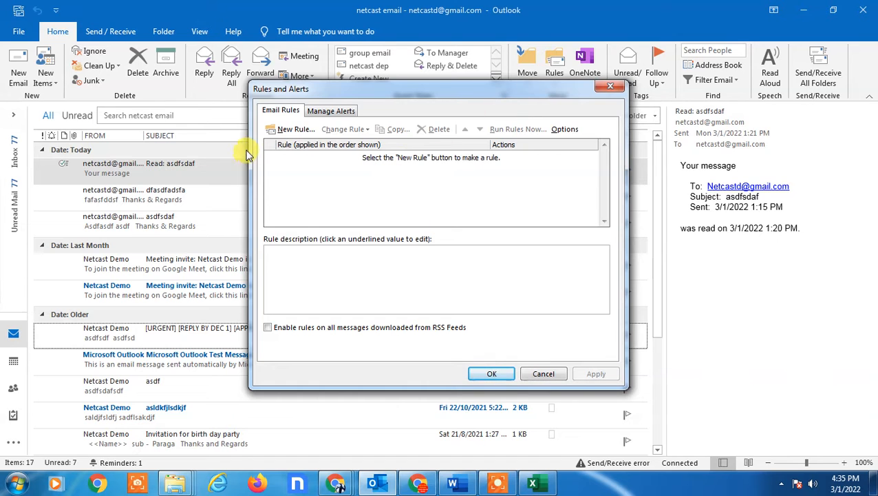
click(290, 130)
drag(406, 79, 497, 97)
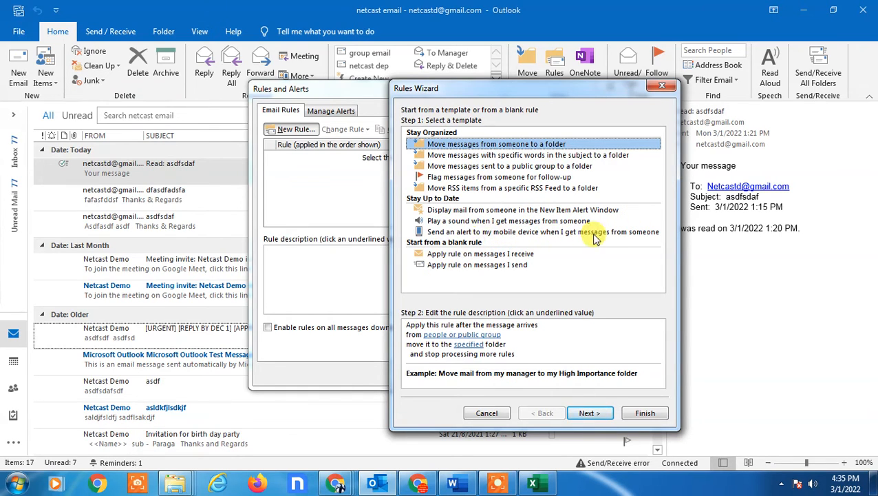
click(645, 234)
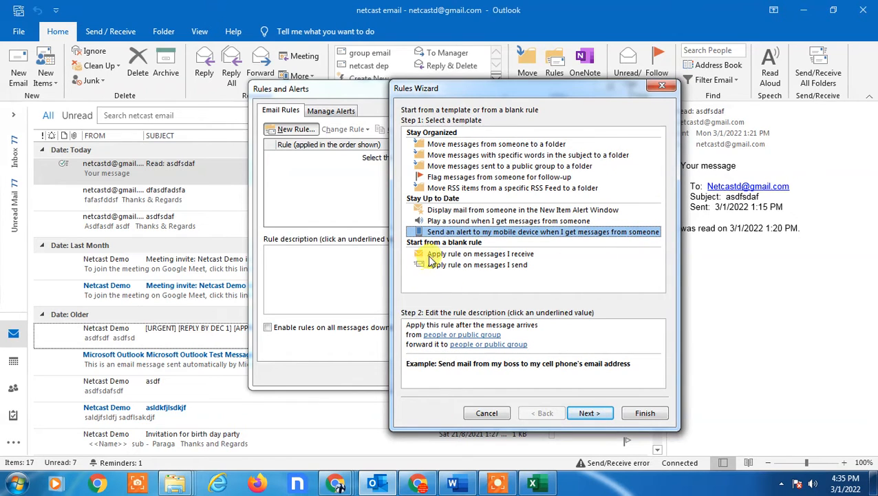
click(510, 254)
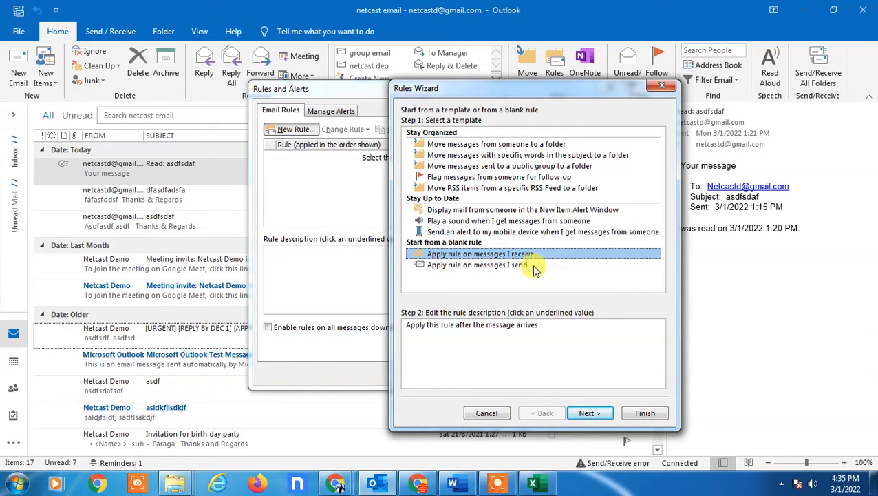
click(478, 266)
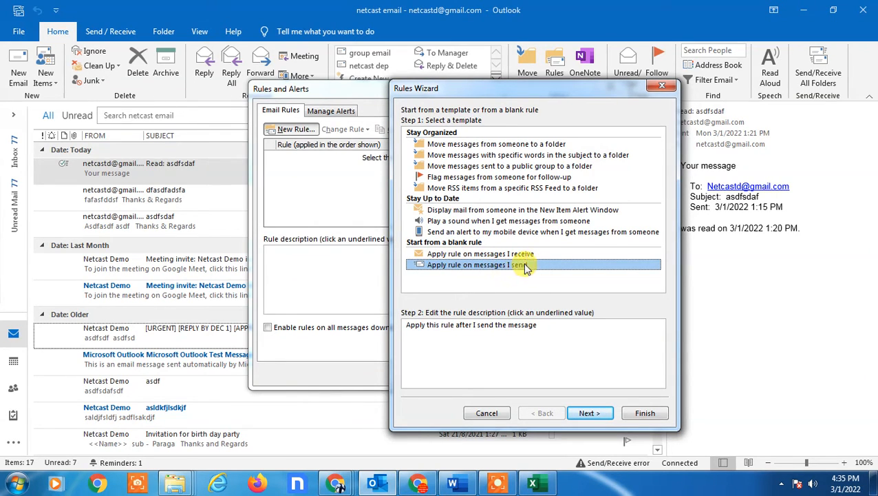
click(444, 143)
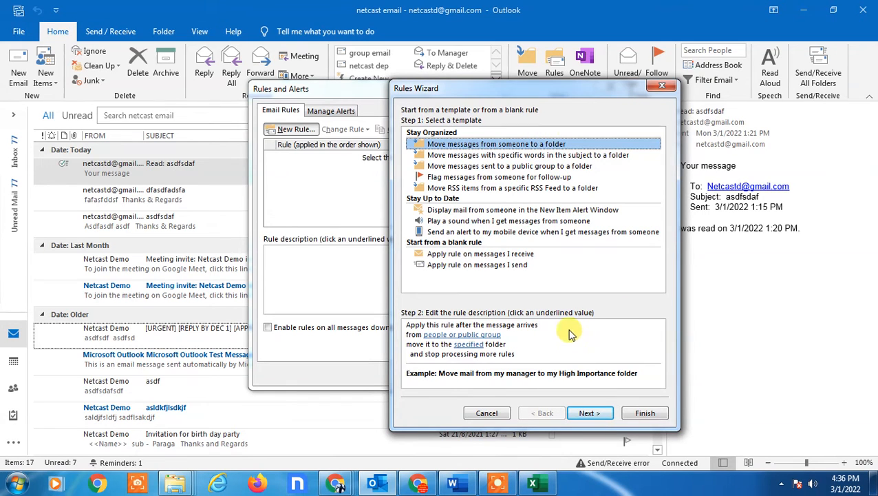
Set the people or public group condition of the rule to the contact "netcast demo 3"
click(418, 343)
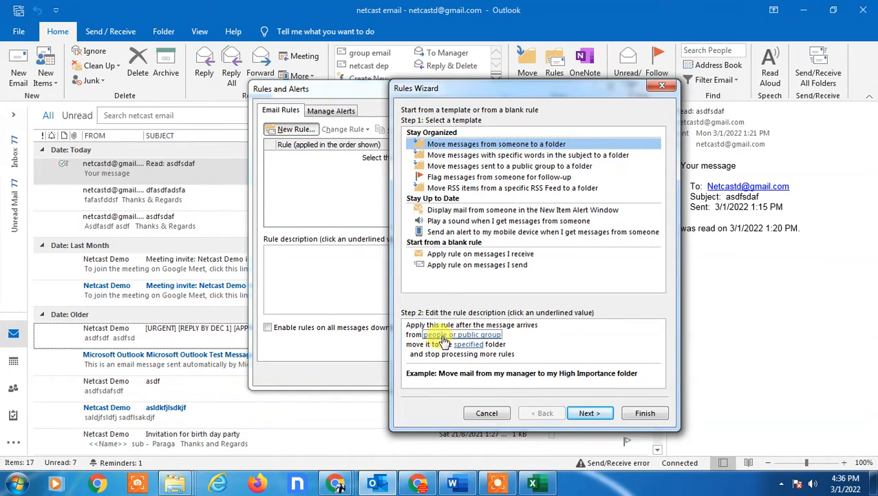
click(460, 335)
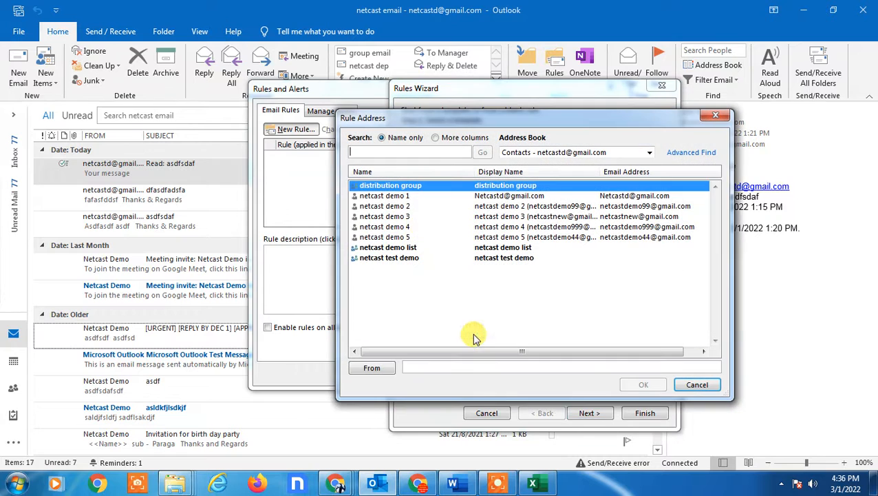
click(383, 196)
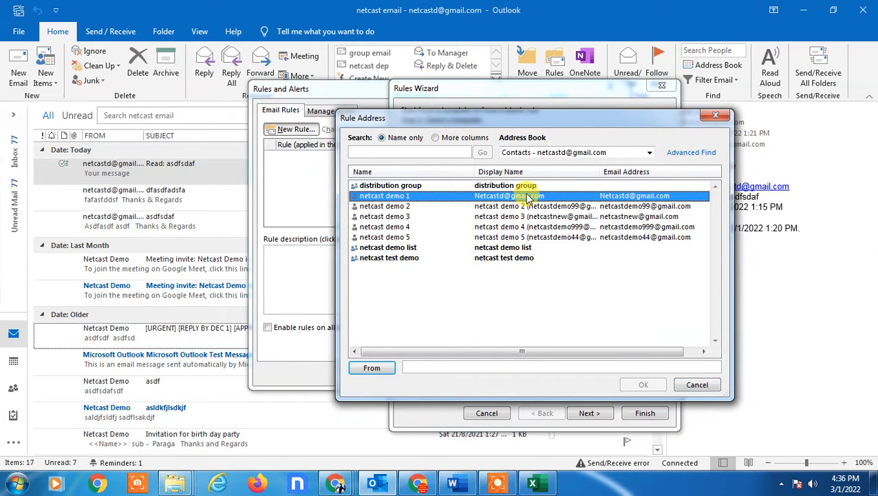
click(382, 217)
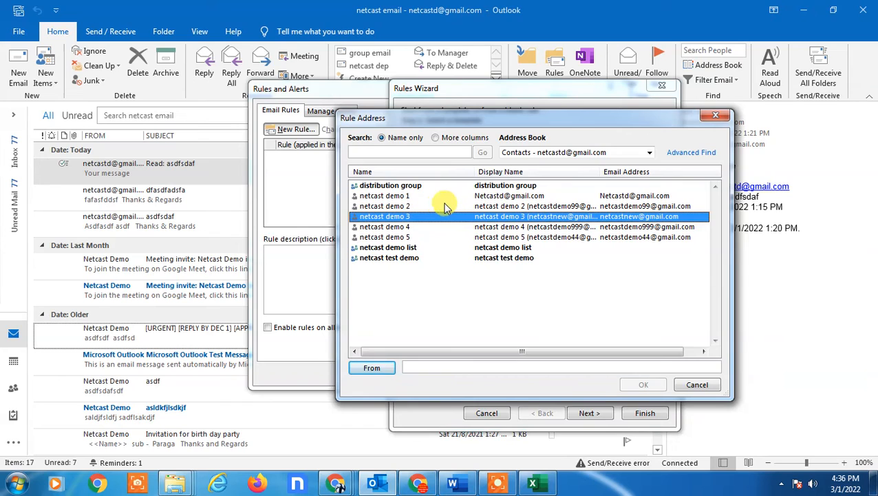
double_click(398, 218)
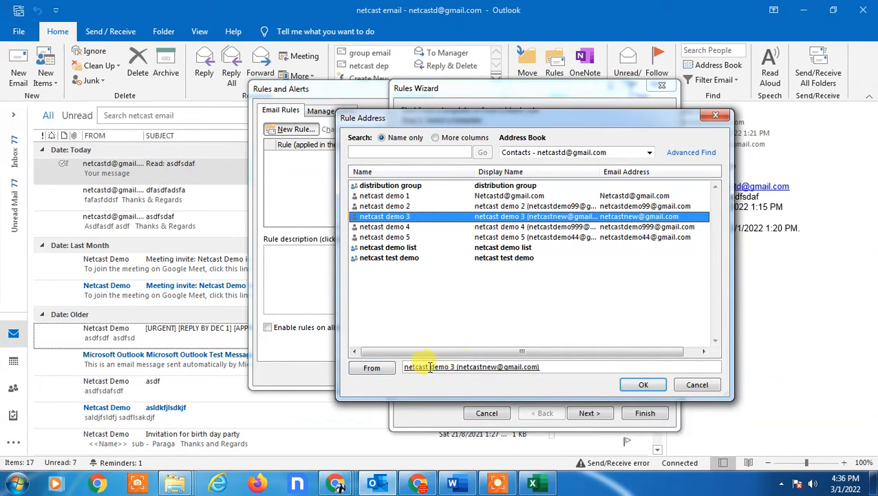
click(642, 384)
Create a folder named "netcast demo email" inside "netcast email" and choose it as the rule's destination
click(472, 348)
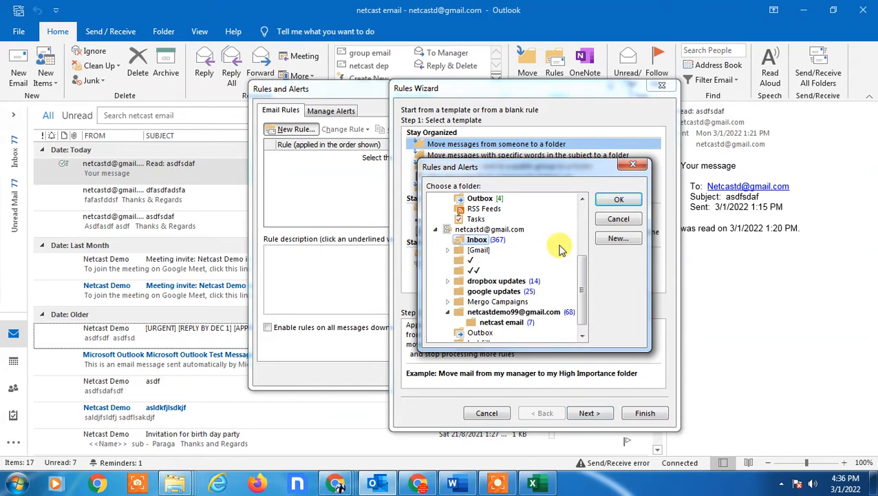
drag(583, 286, 585, 318)
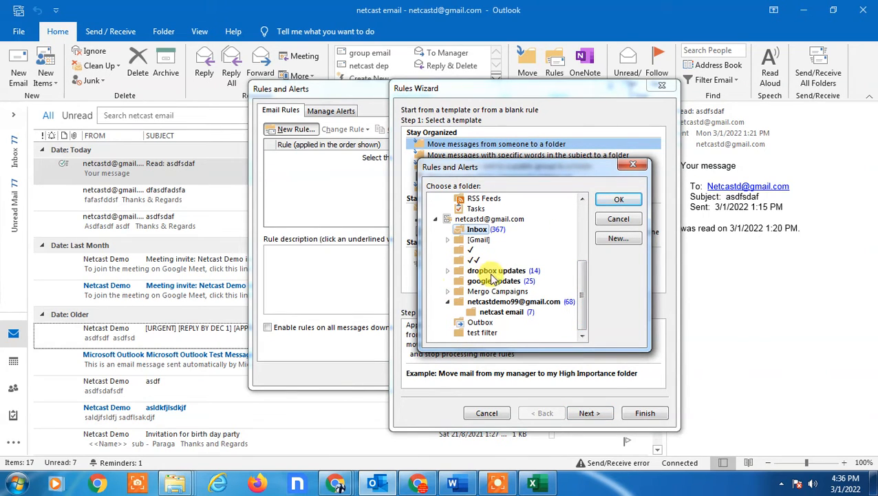
click(485, 312)
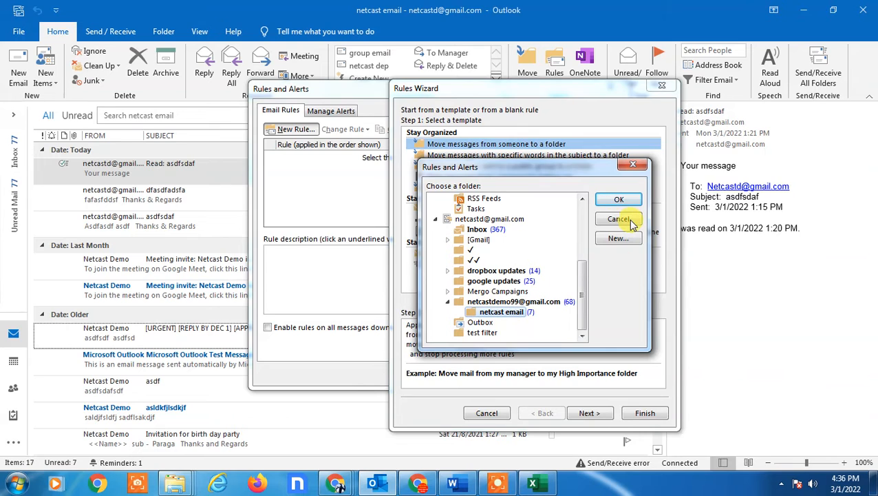
click(611, 239)
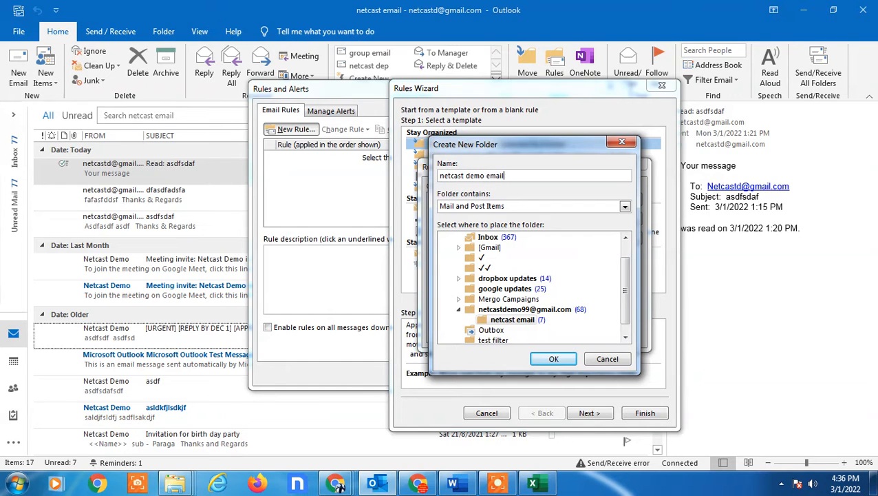
click(553, 358)
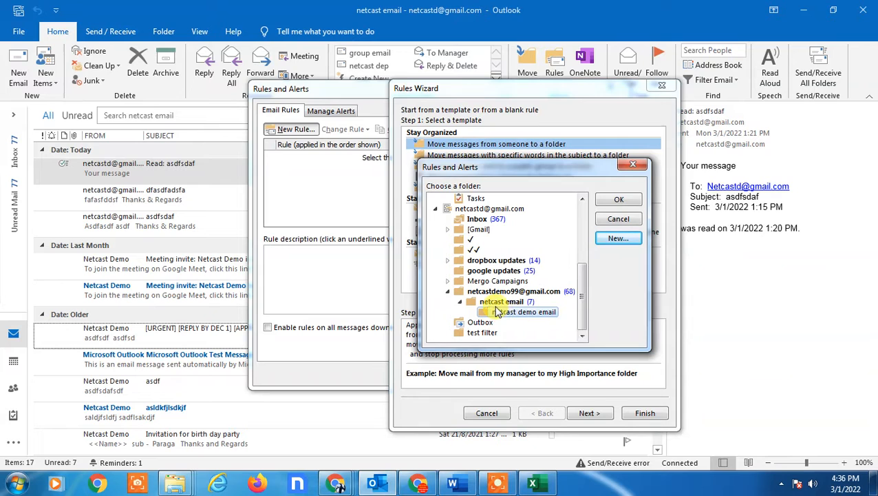
click(615, 201)
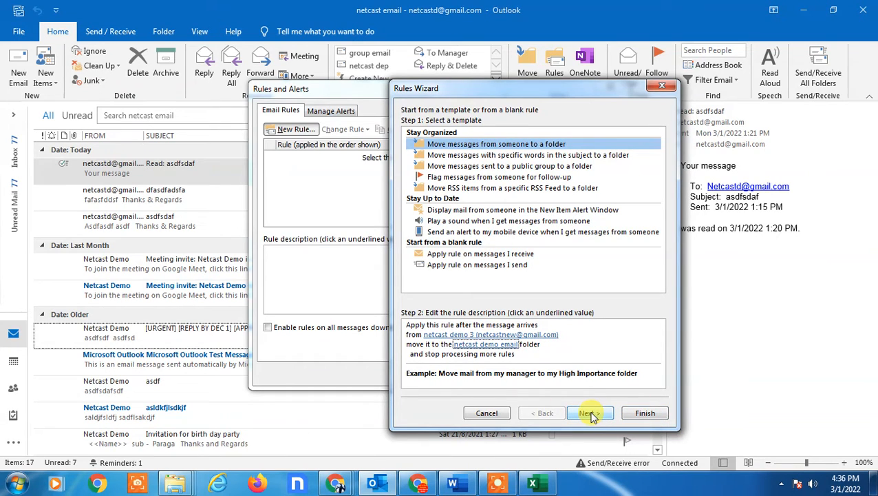
Review the rule's conditions, finish the rule, and close Rules and Alerts without applying it
click(588, 413)
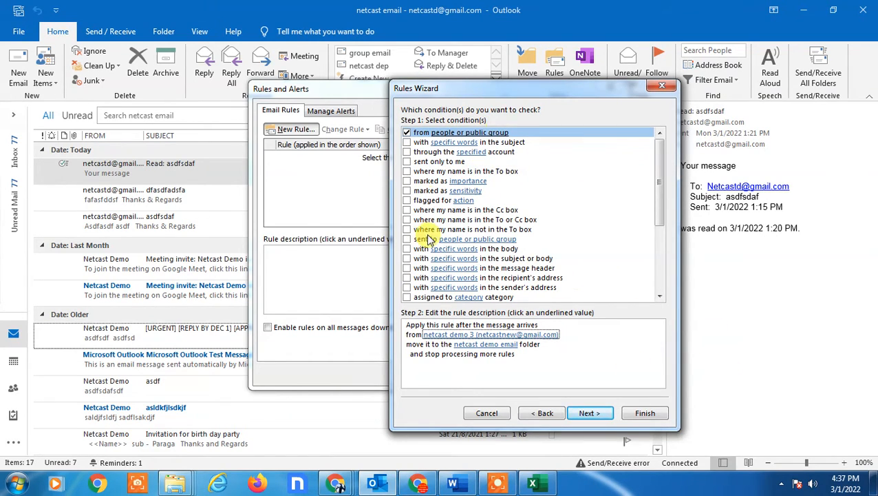
click(647, 414)
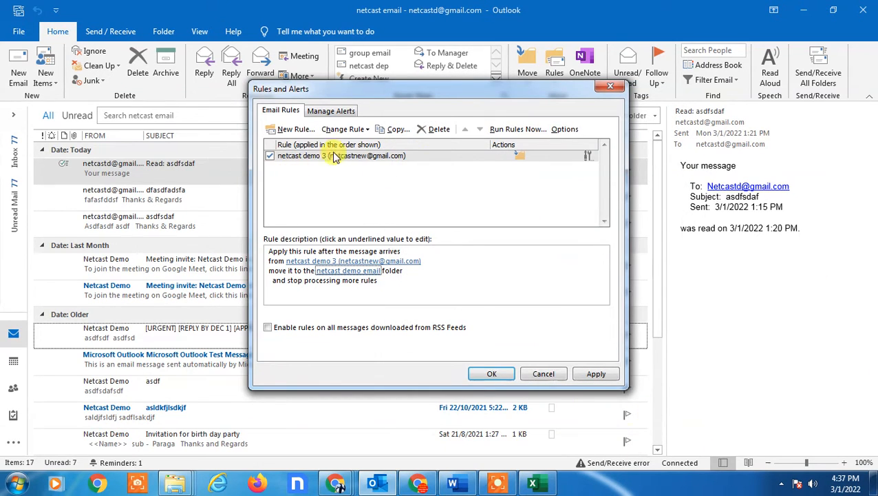
click(612, 88)
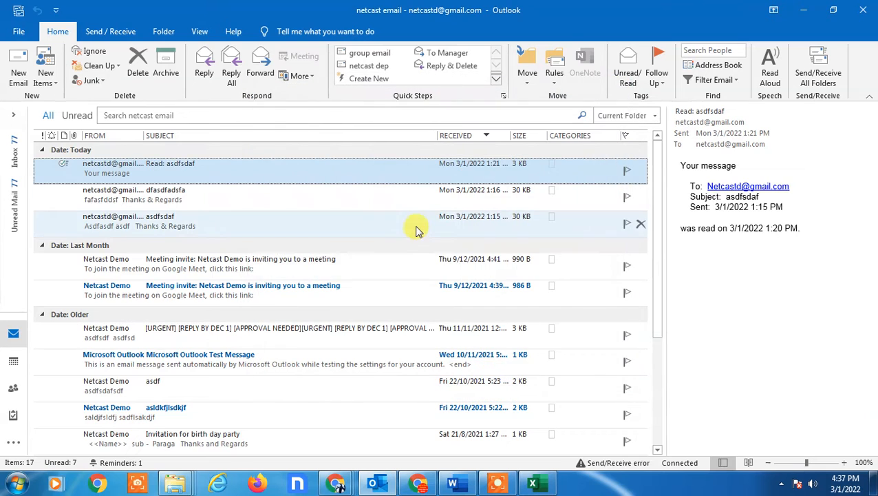
Open Rules and Alerts from the account information page, view its email rules and alerts, and return to the message list
click(19, 36)
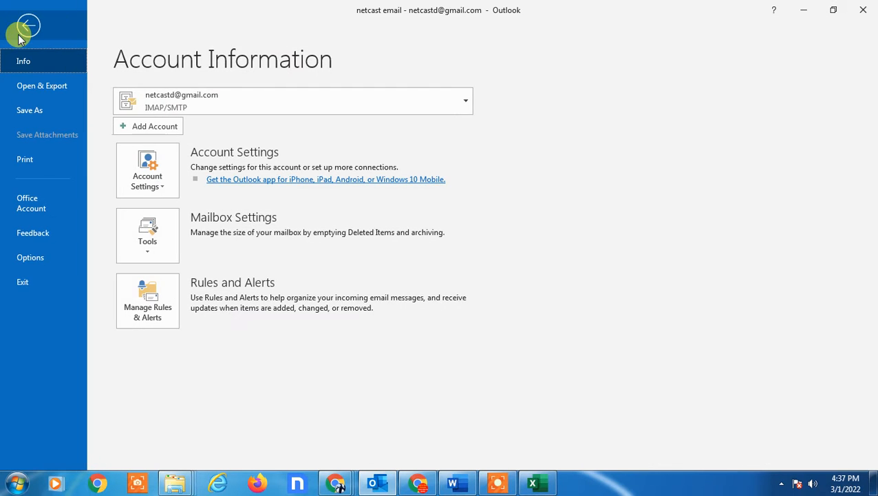
click(165, 311)
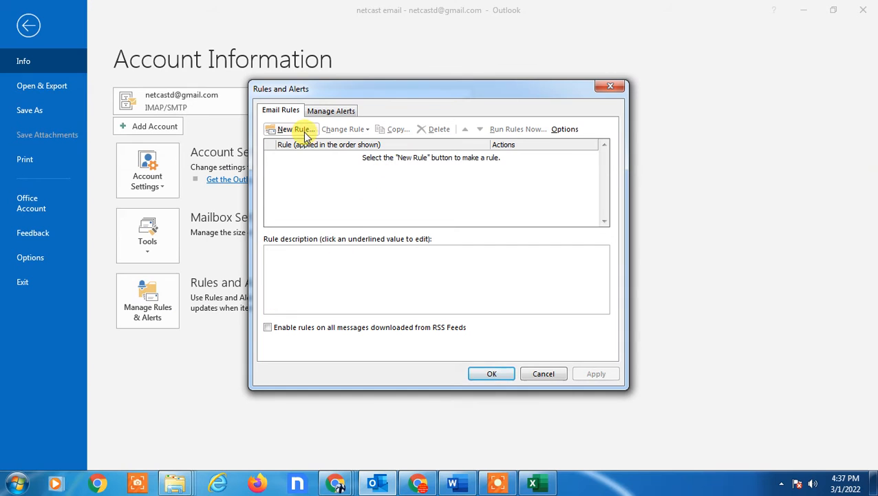
click(331, 112)
click(281, 110)
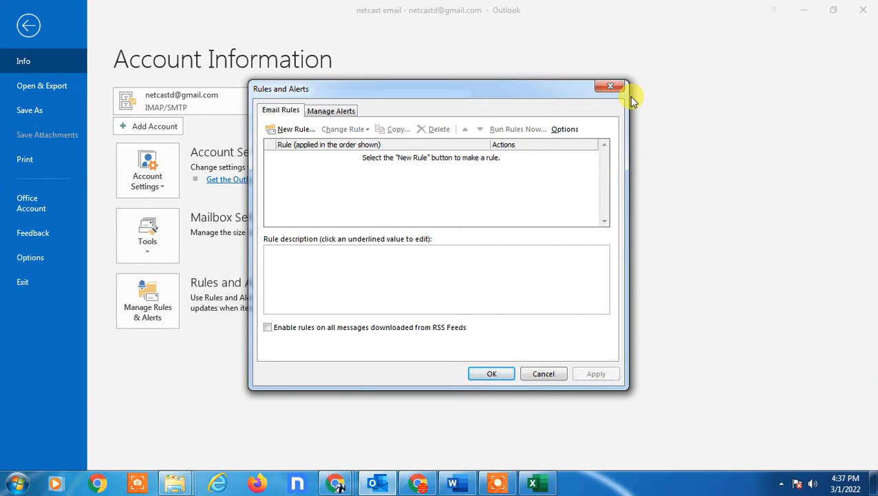
click(612, 86)
click(28, 26)
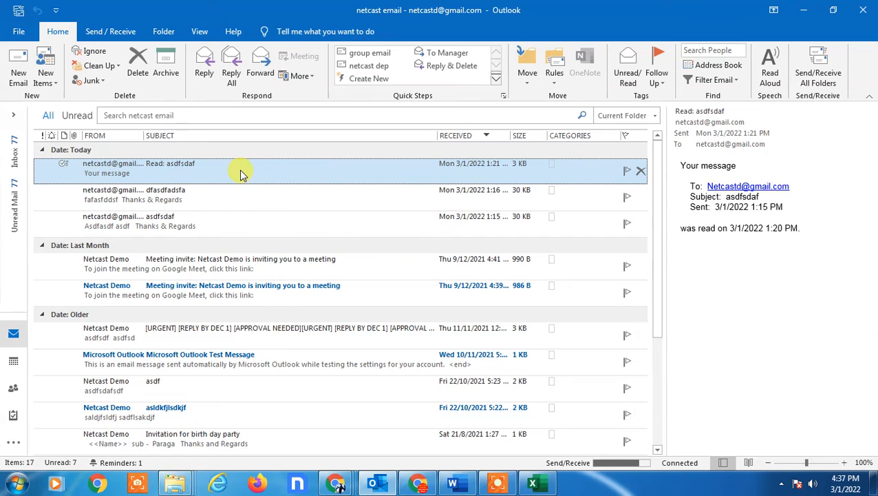
Open Rules and Alerts from the newest message, view the new rule wizard, and leave without creating a rule
right_click(240, 174)
mouse_move(309, 324)
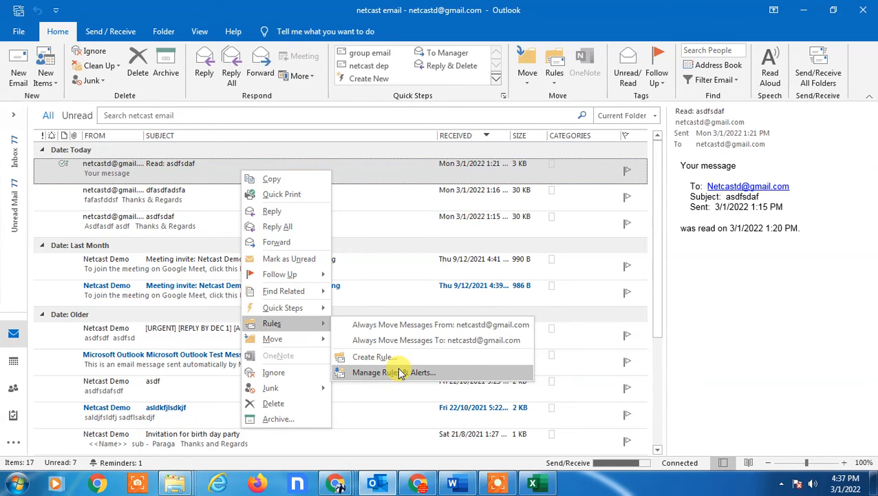
click(400, 372)
click(298, 131)
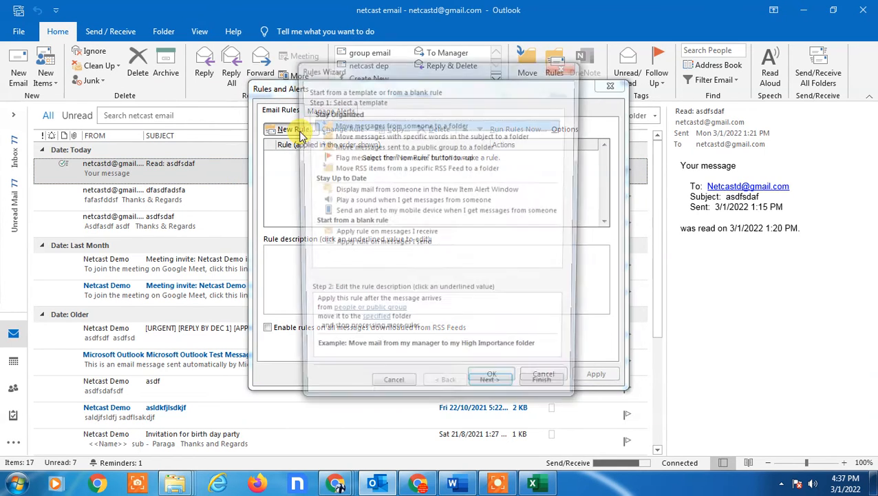
click(565, 68)
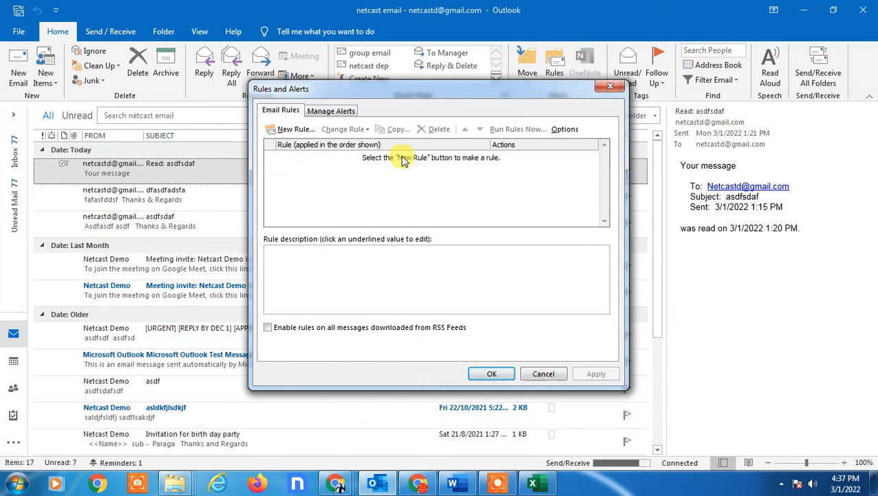
click(610, 88)
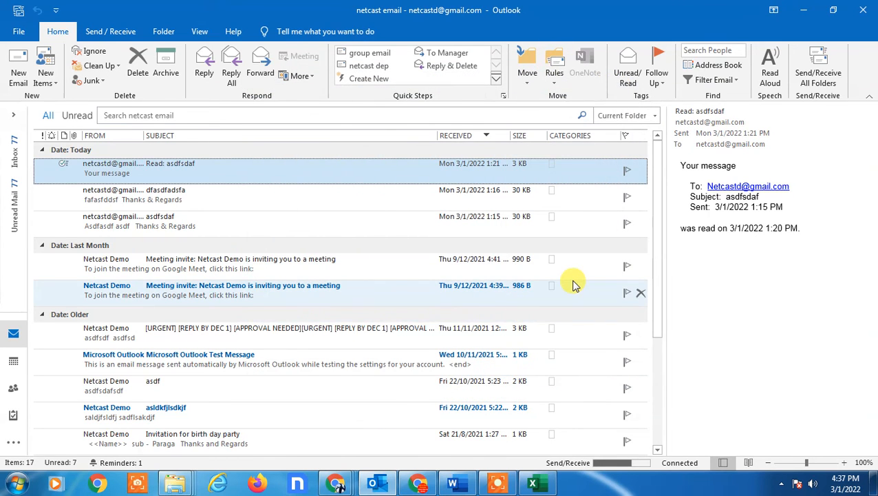